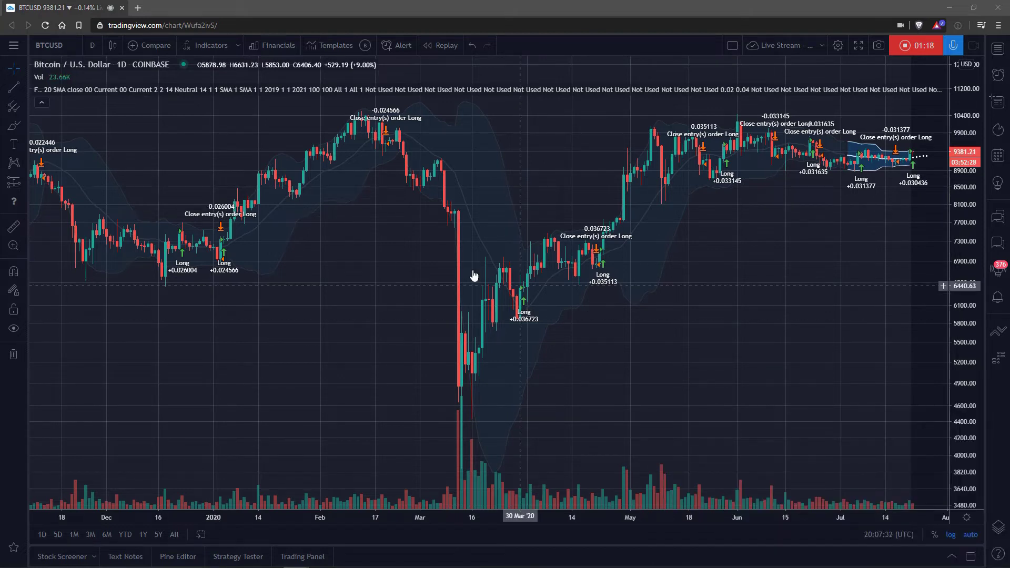
Show the Fancy Bollinger Bands backtest overview in the Strategy Tester: $185.93 net profit, 16 trades.
click(397, 286)
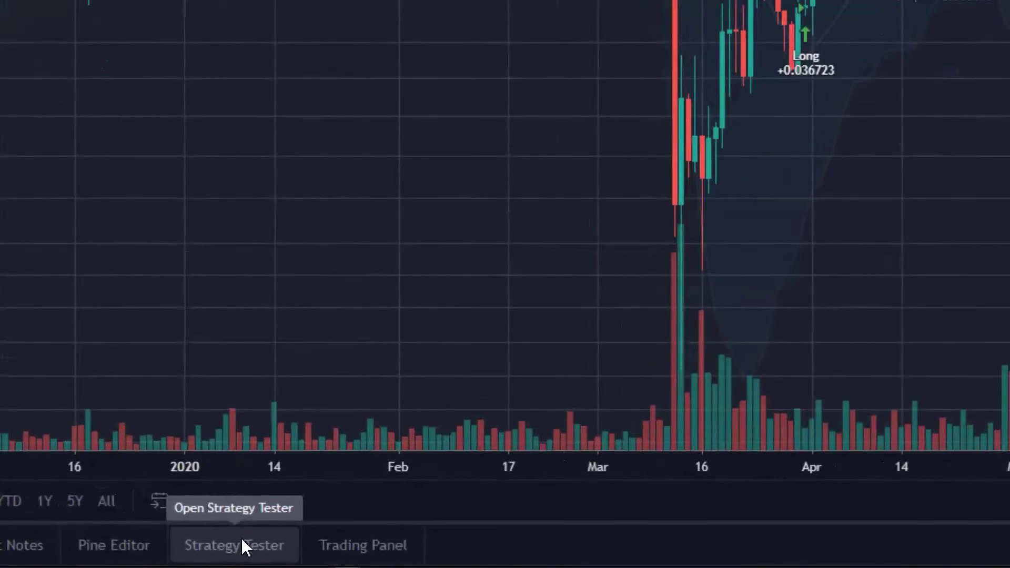
click(220, 551)
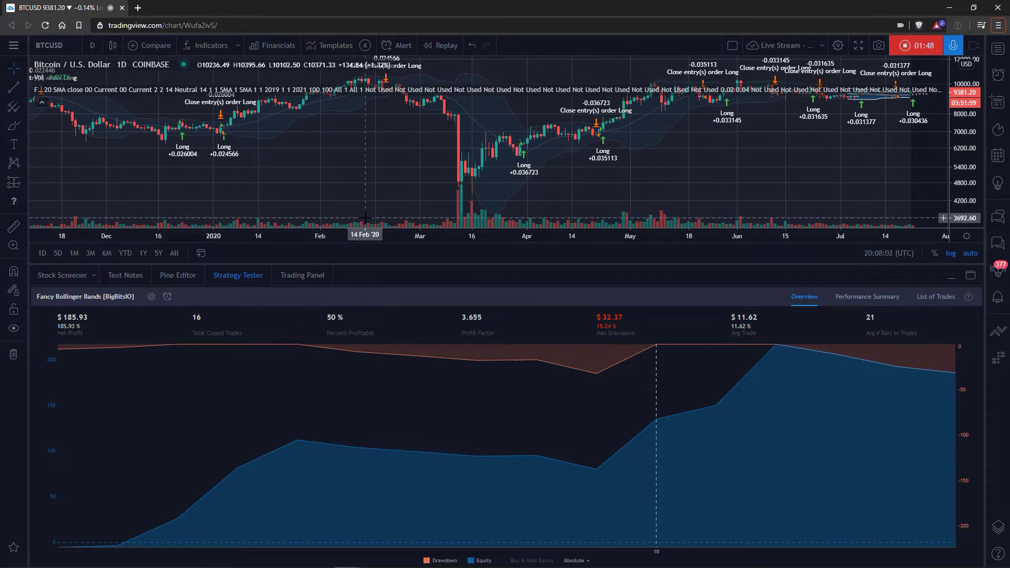
Zoom the chart out to late 2018–mid 2020 and list the individual trades.
scroll(392, 184, down, 3)
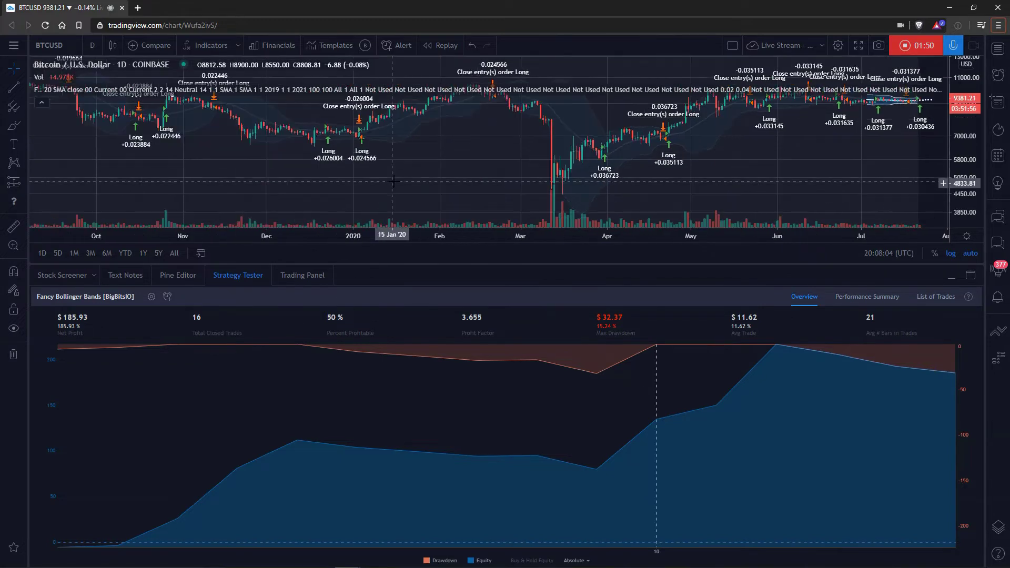
scroll(393, 181, down, 4)
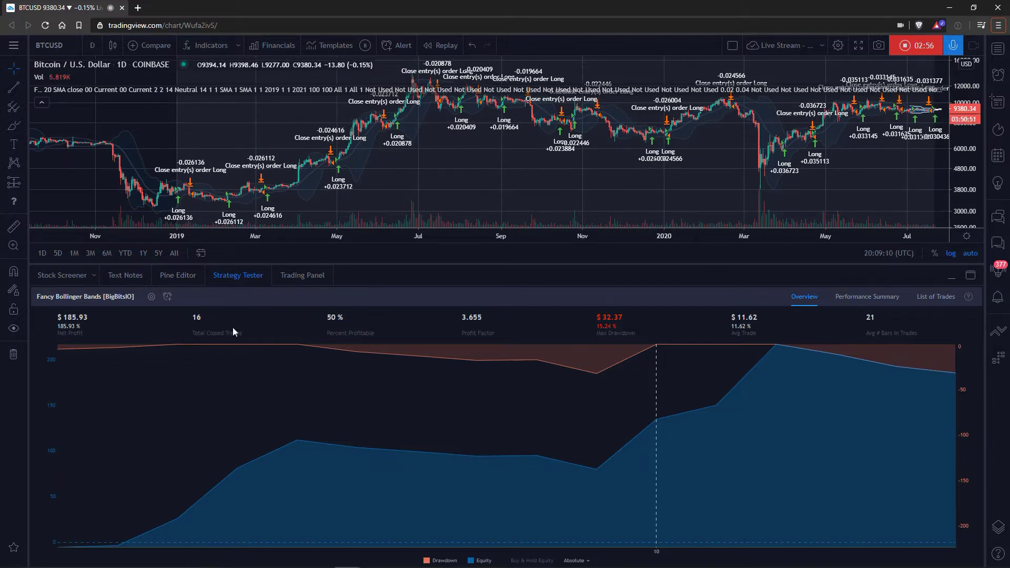
click(932, 297)
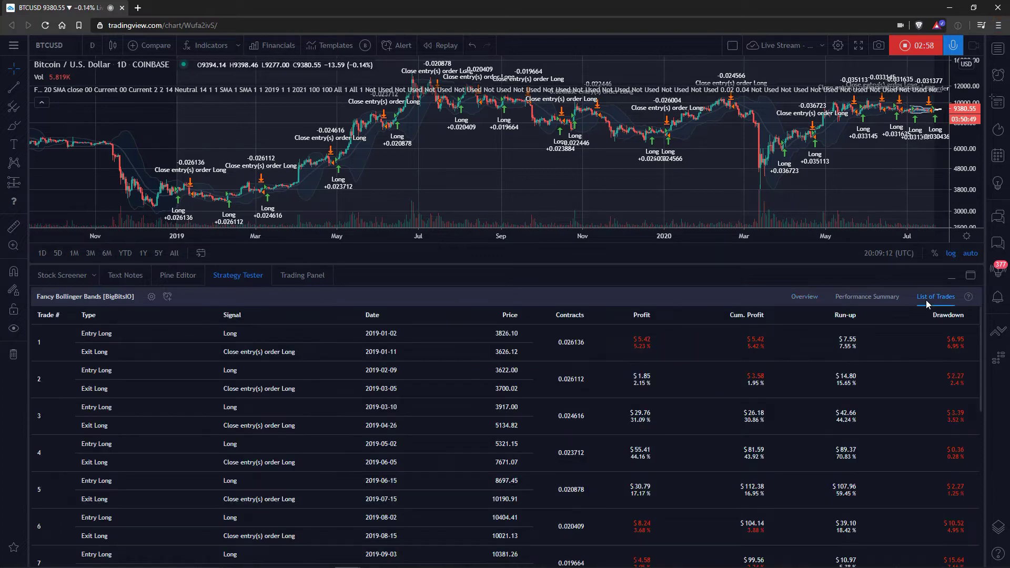
Scroll to the last trades, then return to the Overview showing profit factor 3.655.
scroll(557, 413, down, 3)
scroll(231, 512, down, 5)
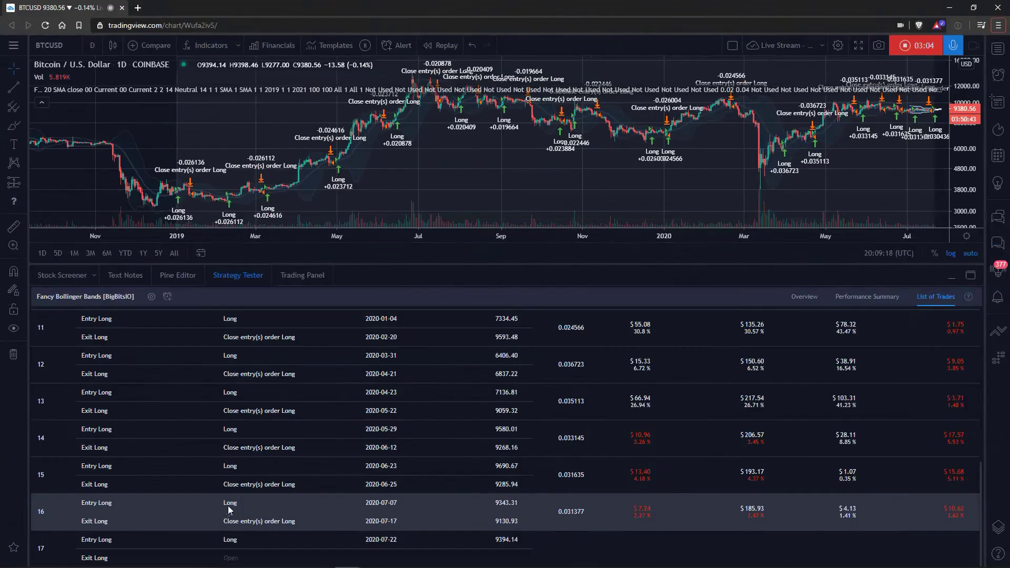
click(804, 297)
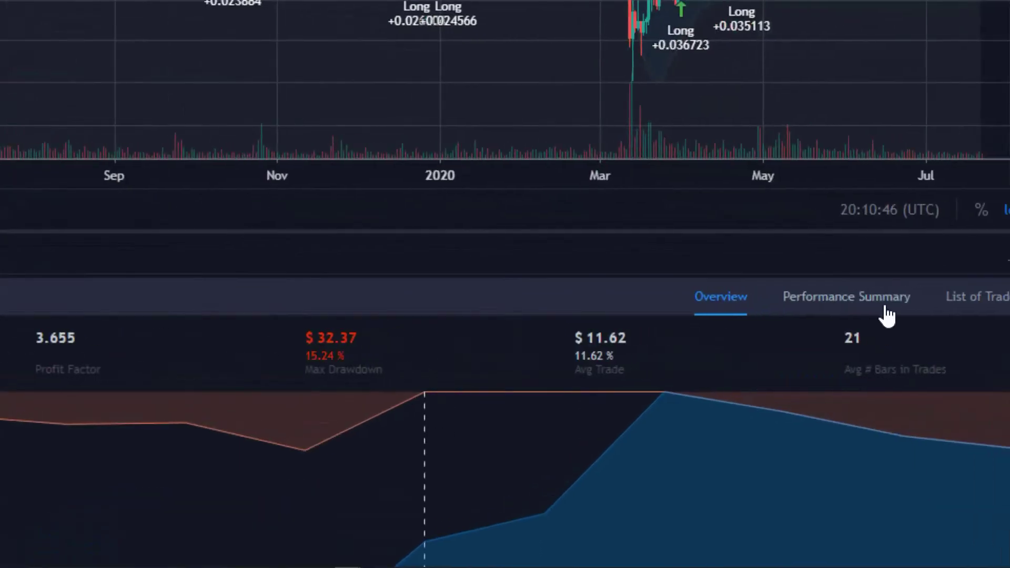
Show the Performance Summary table and open a widened Alerts panel with its log.
click(821, 303)
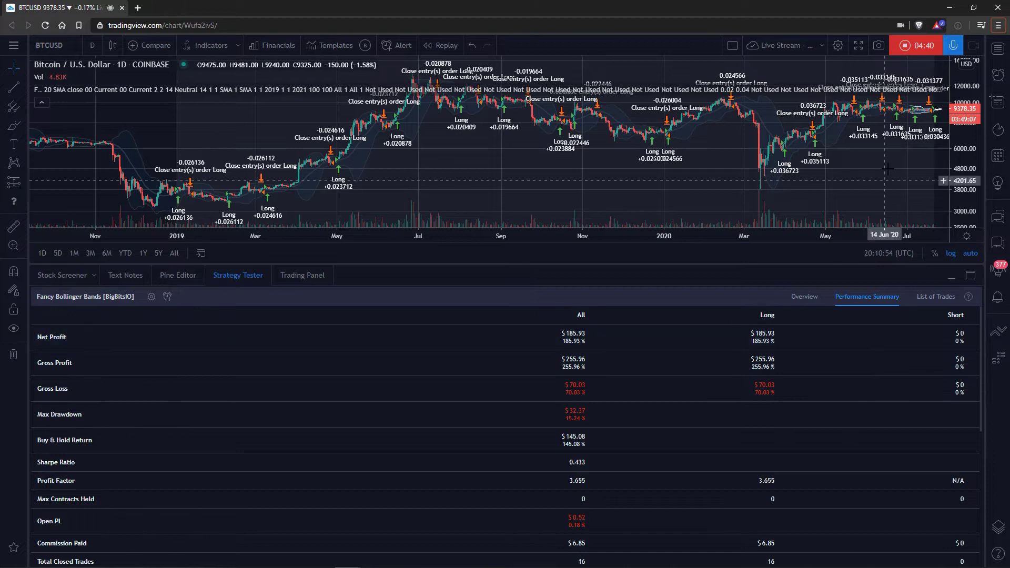
click(996, 76)
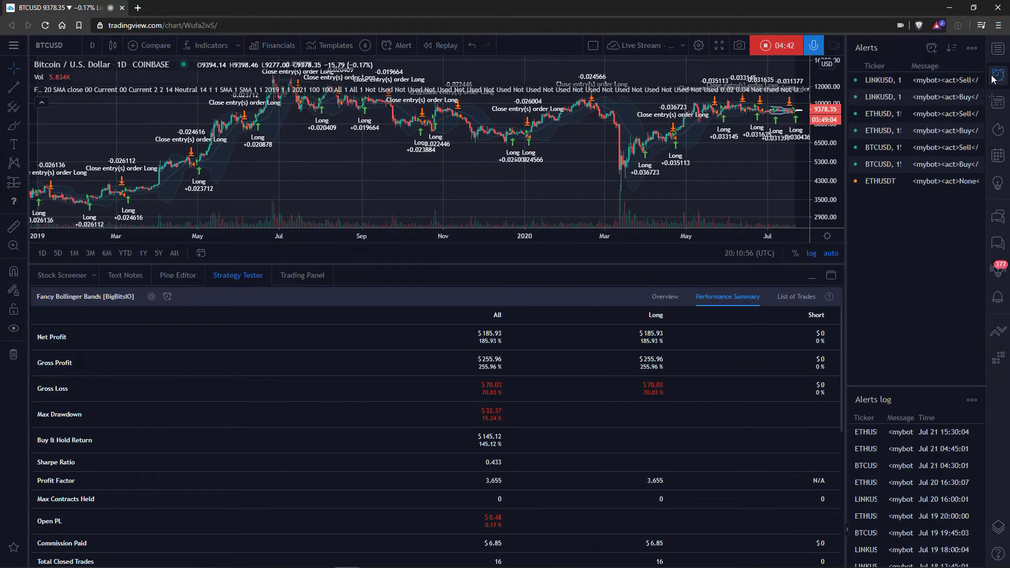
drag(843, 221, 337, 242)
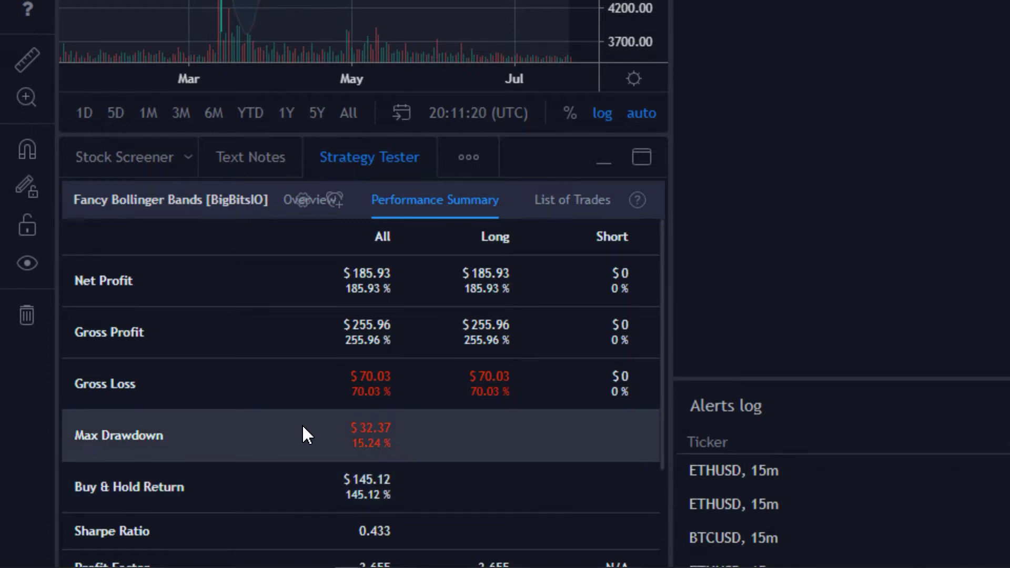
scroll(319, 415, down, 4)
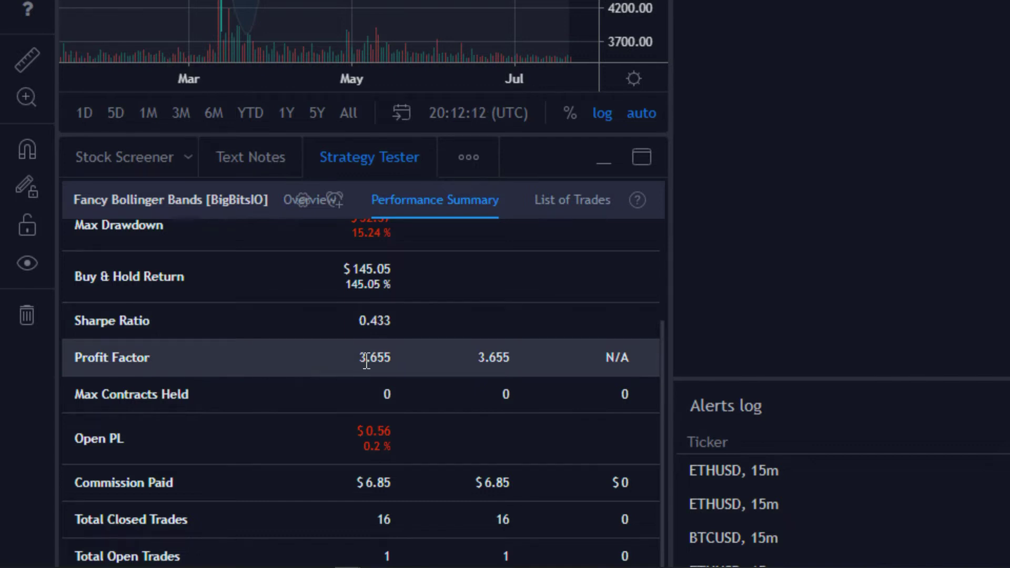
Review the Performance Summary figures, then switch to the List of Trades.
scroll(367, 363, up, 4)
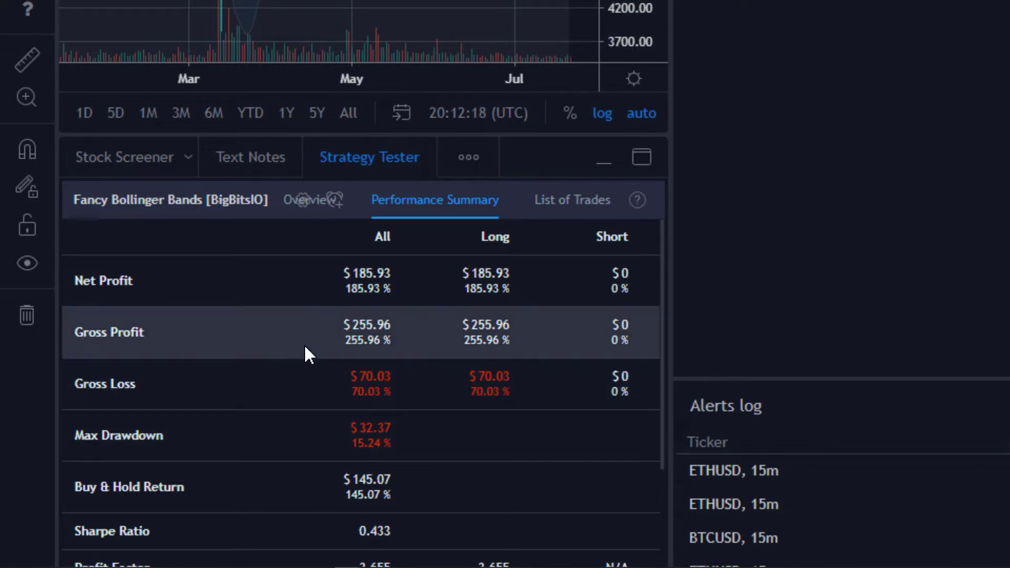
scroll(305, 350, down, 5)
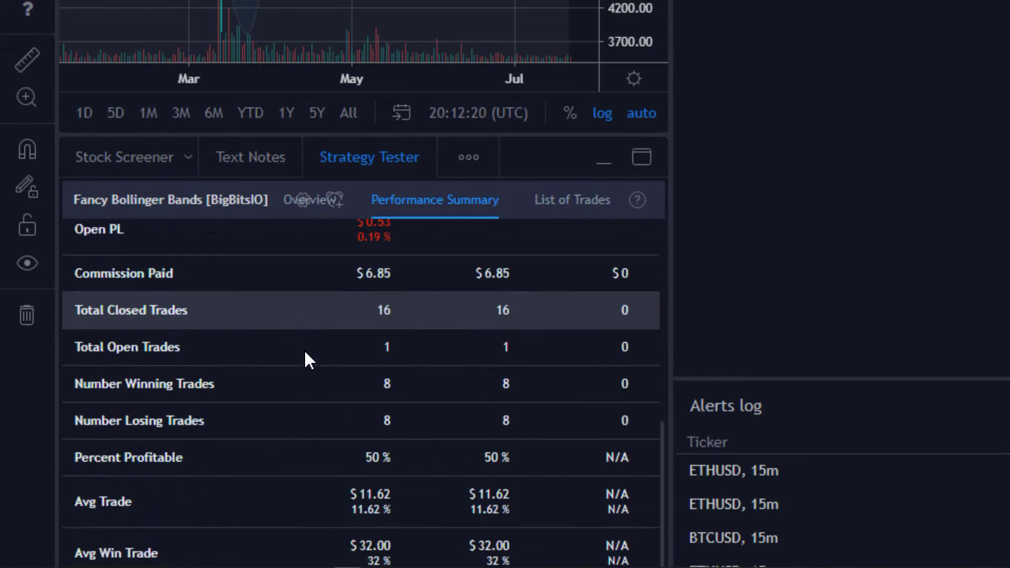
scroll(305, 351, up, 4)
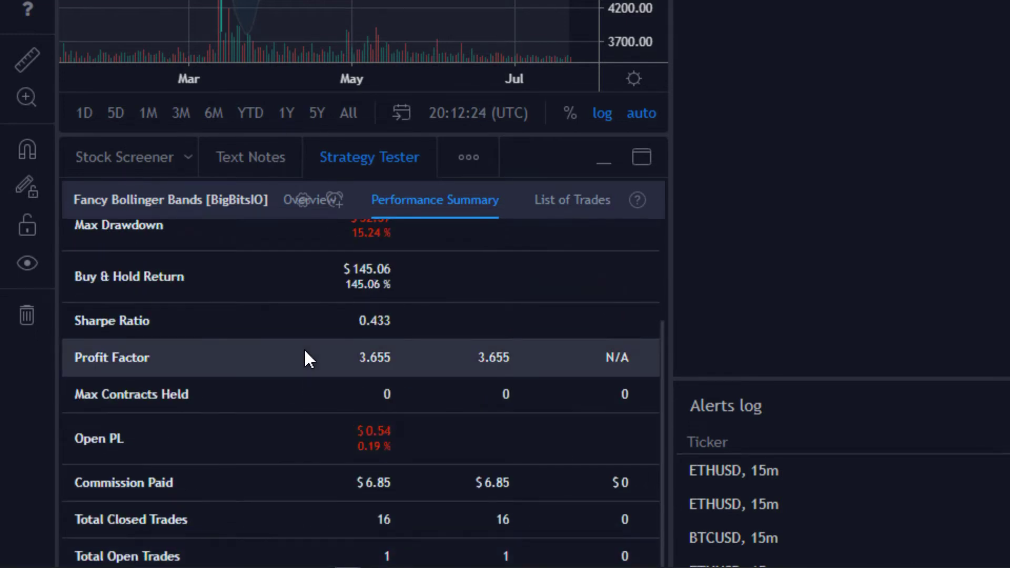
scroll(305, 352, down, 2)
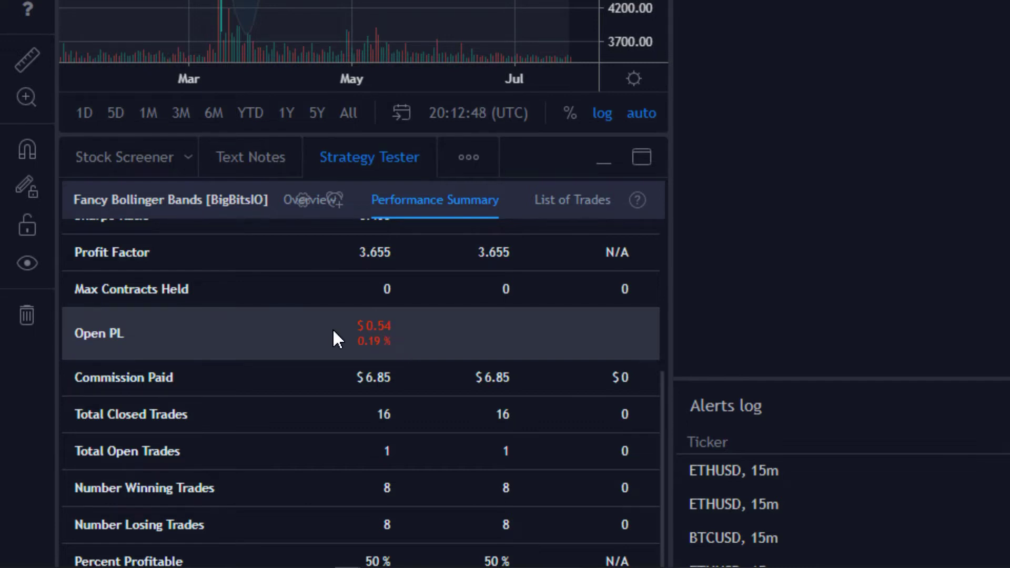
scroll(333, 338, down, 2)
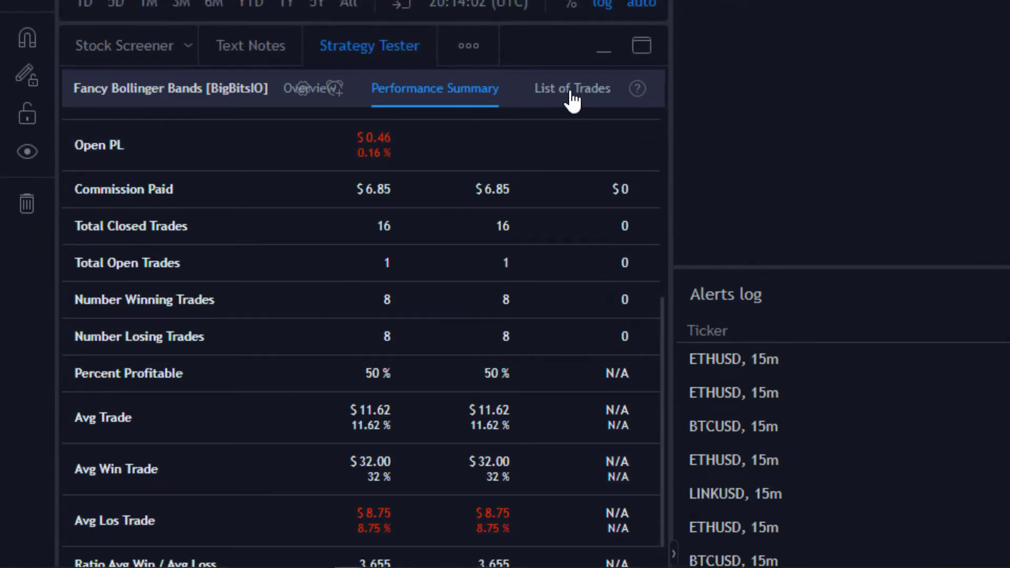
click(573, 101)
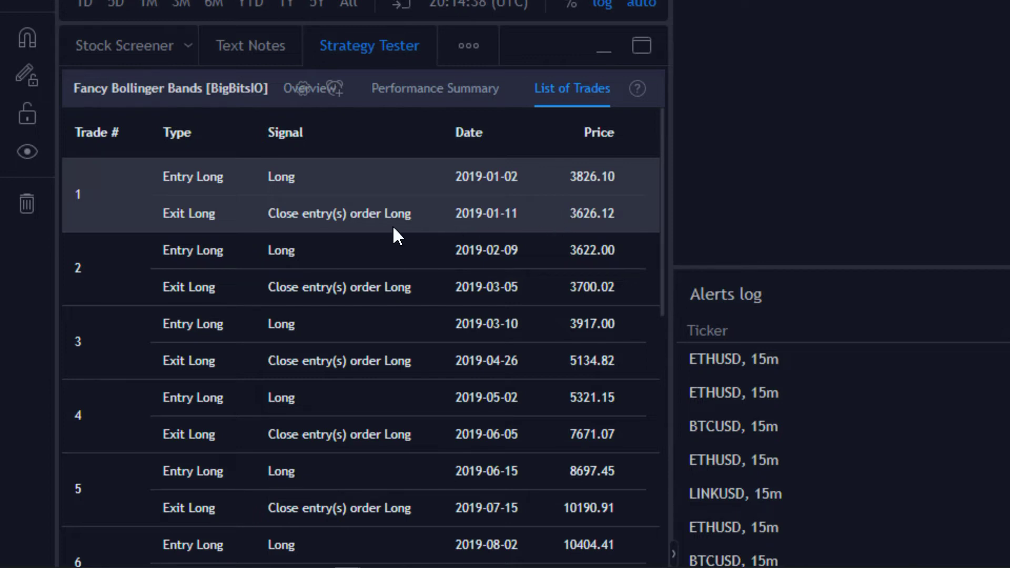
Scroll down to the still-open trade 17 and widen the chart by narrowing the Alerts panel.
scroll(408, 237, down, 1)
scroll(410, 236, down, 3)
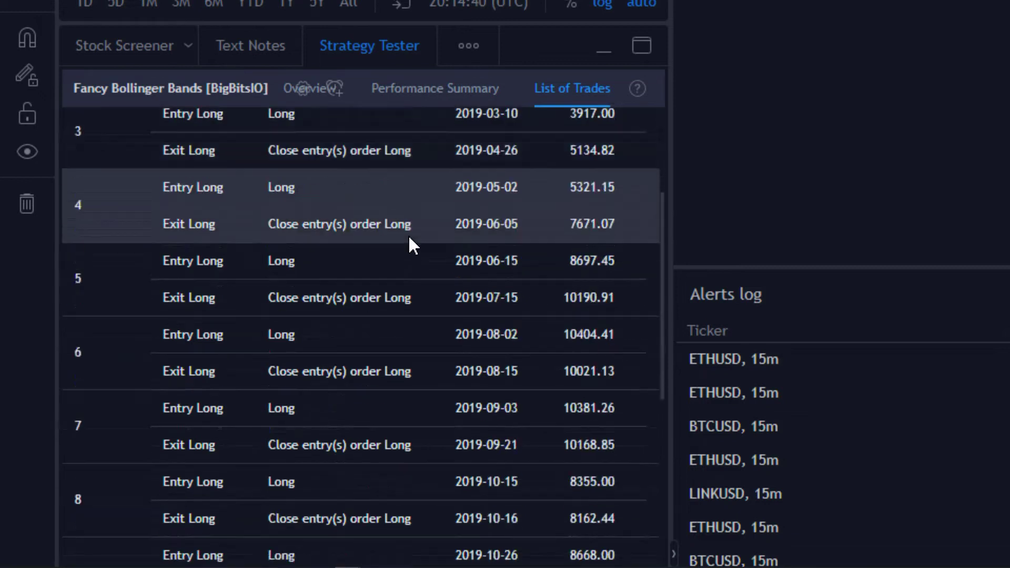
scroll(406, 237, down, 2)
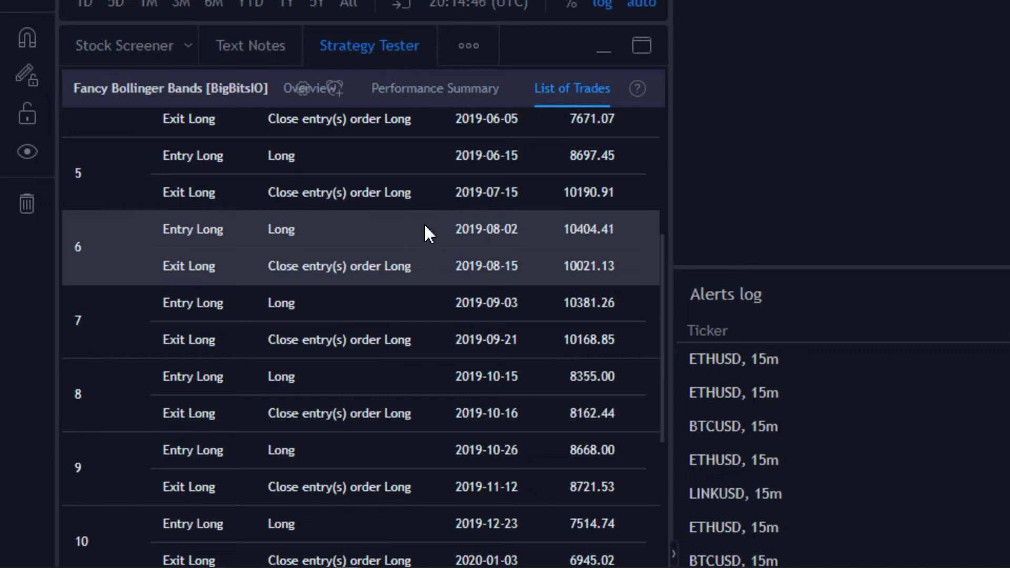
scroll(426, 231, down, 4)
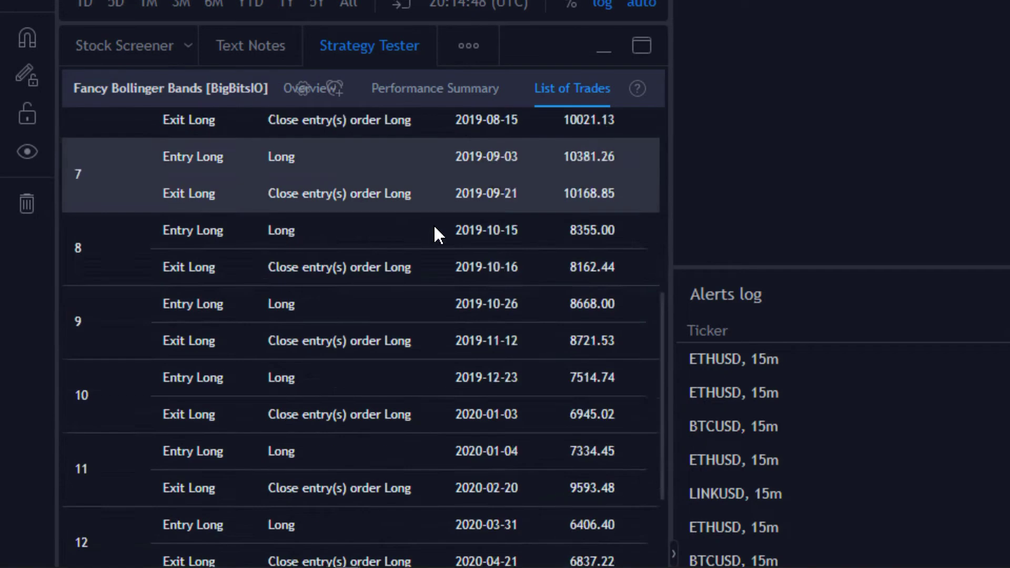
scroll(430, 234, down, 5)
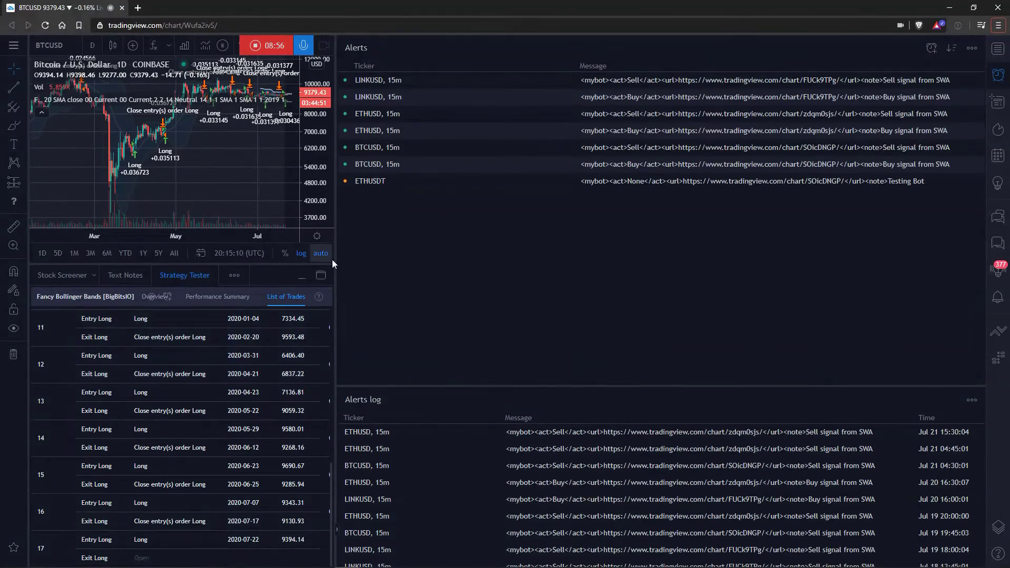
drag(335, 257, 846, 253)
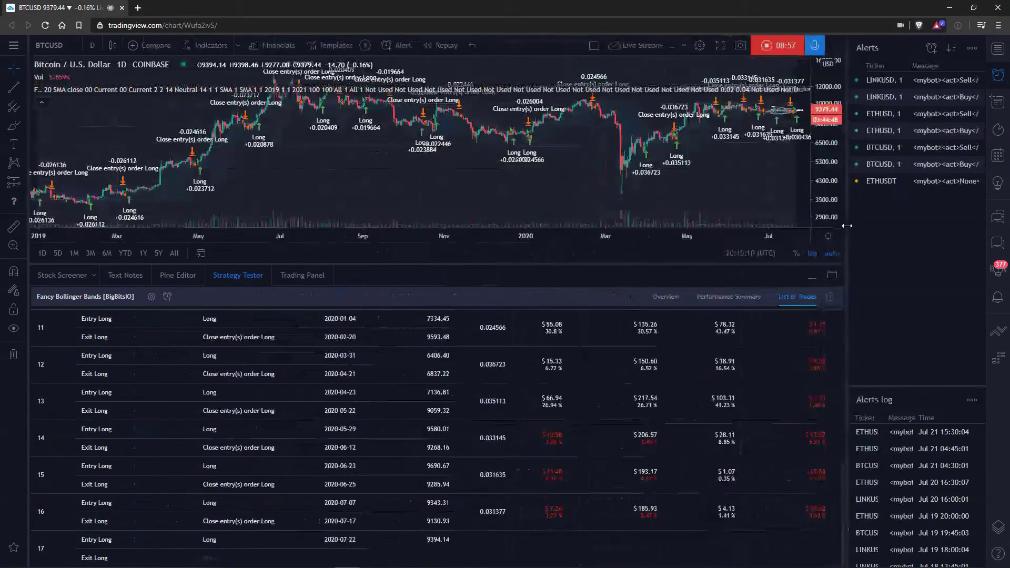
Close the Alerts panel, return to the Overview, and open the Fancy Bollinger Bands settings.
click(998, 75)
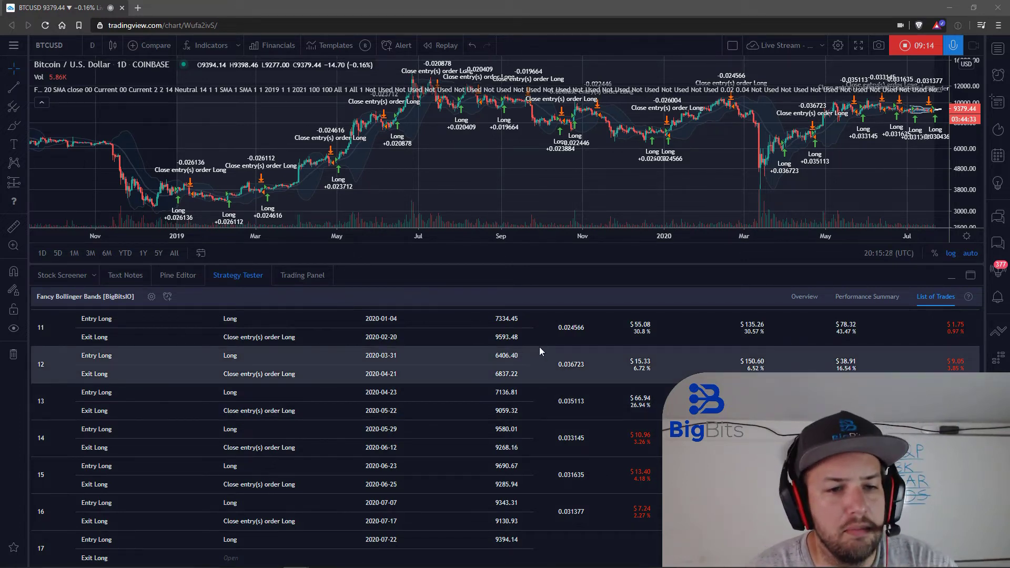
scroll(466, 395, up, 10)
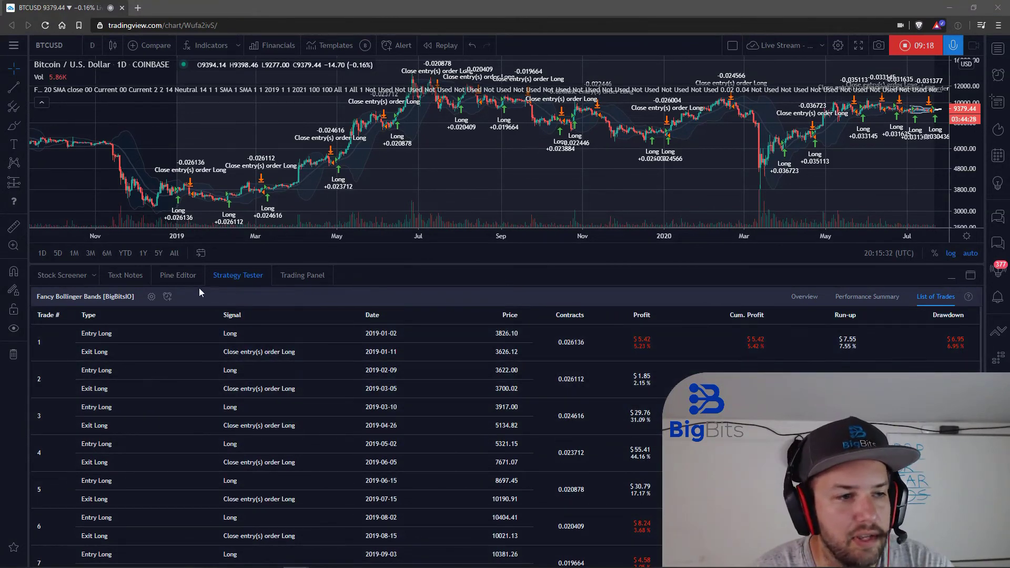
click(804, 296)
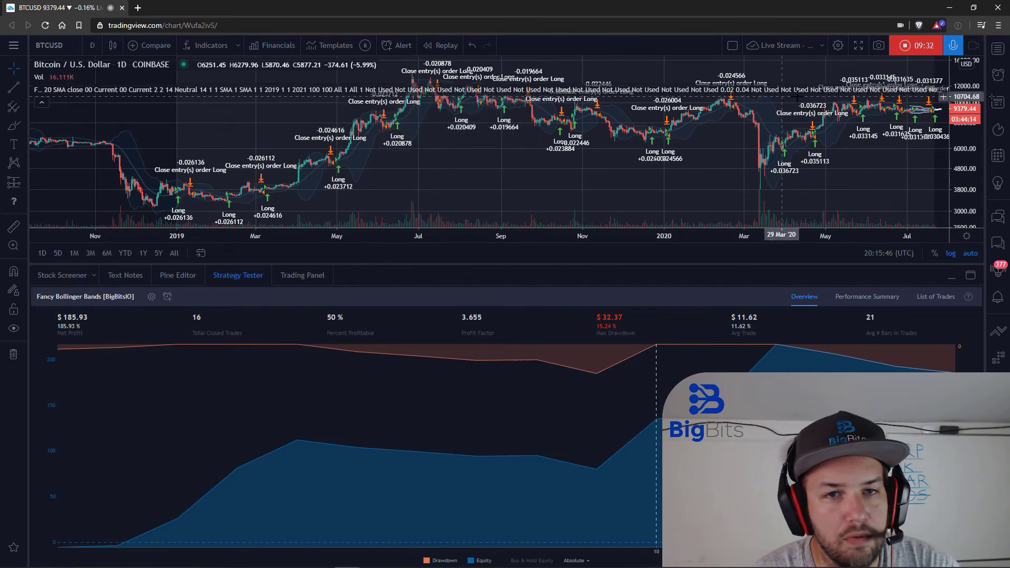
click(894, 90)
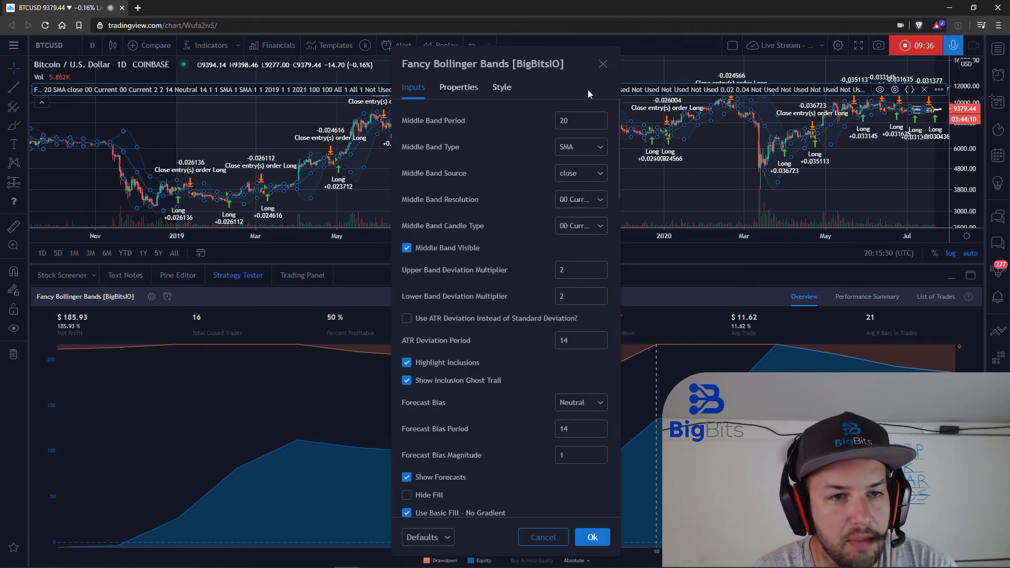
Set the strategy's From Year to 2018 and apply, giving $165.02 profit over 25 trades.
scroll(505, 205, down, 2)
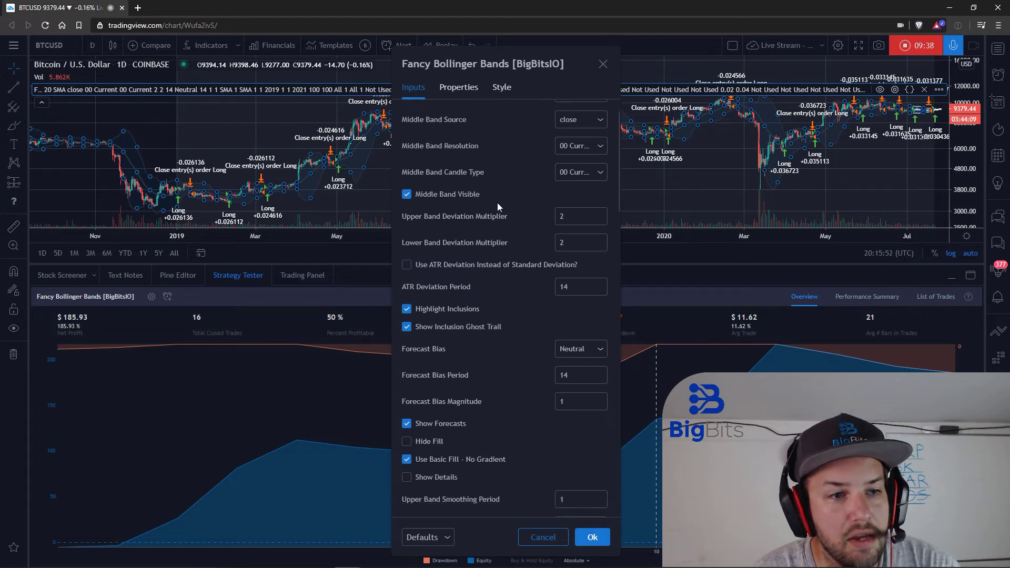
scroll(490, 188, down, 5)
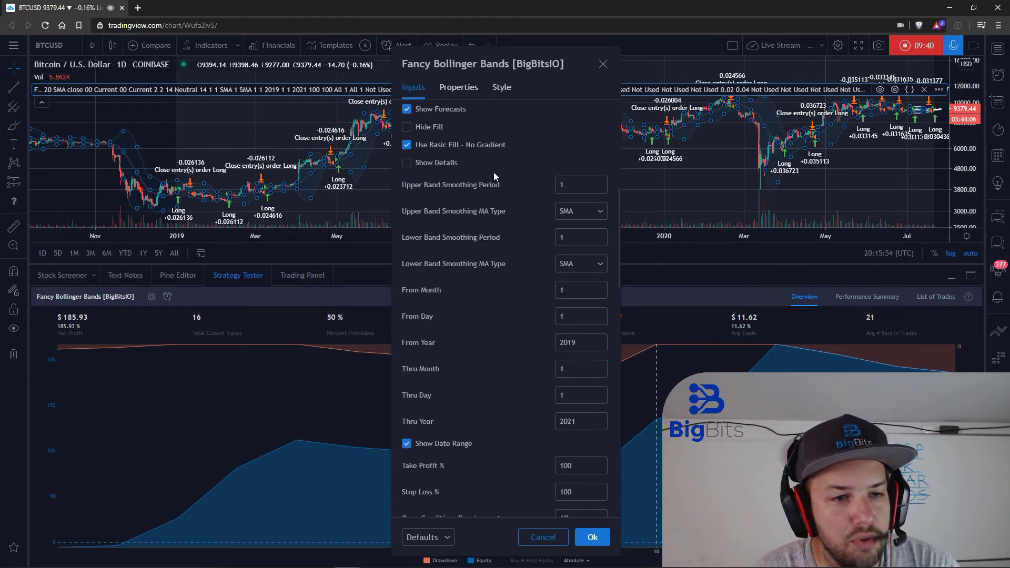
scroll(478, 202, down, 3)
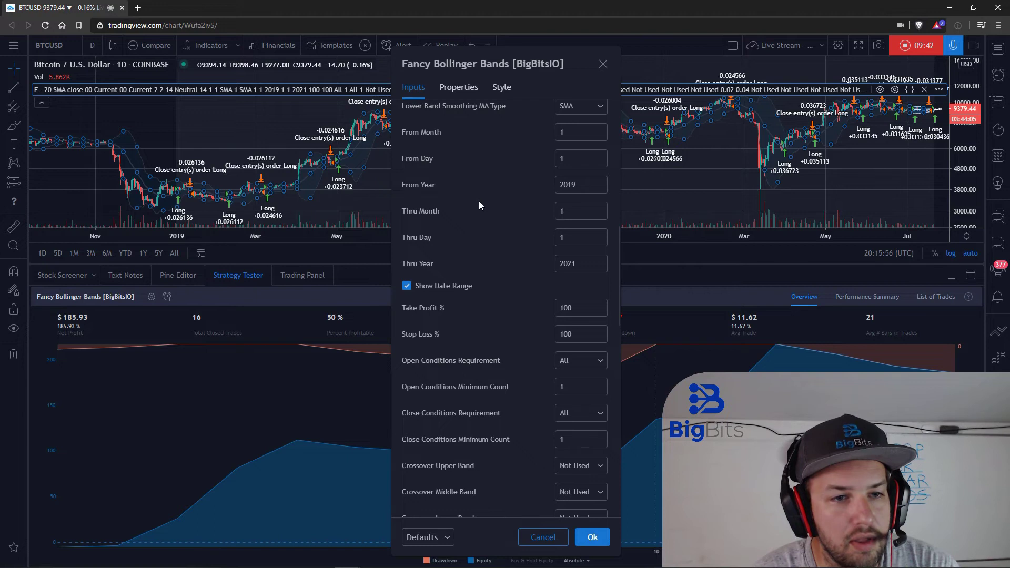
scroll(477, 206, up, 1)
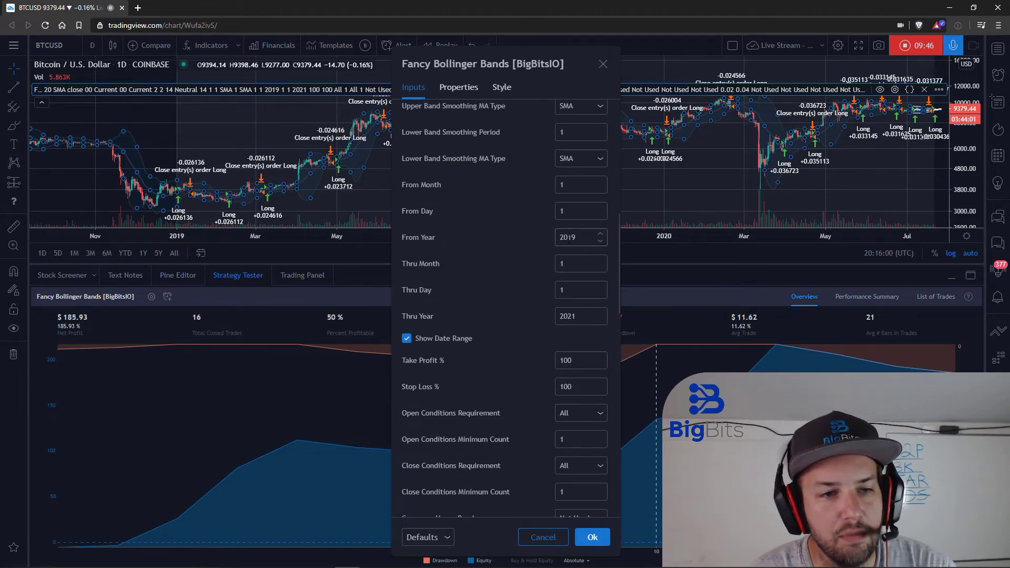
click(601, 243)
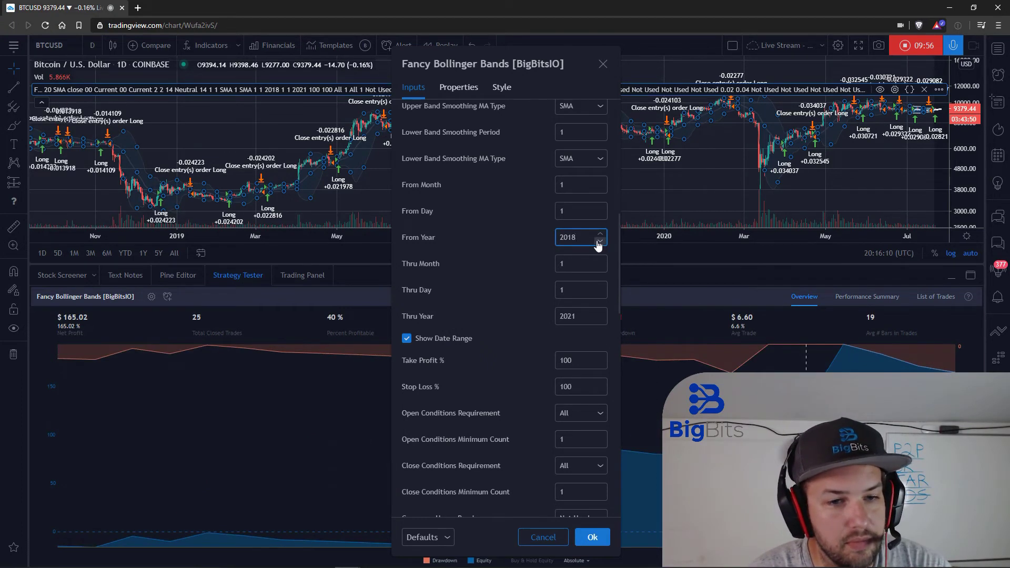
click(597, 536)
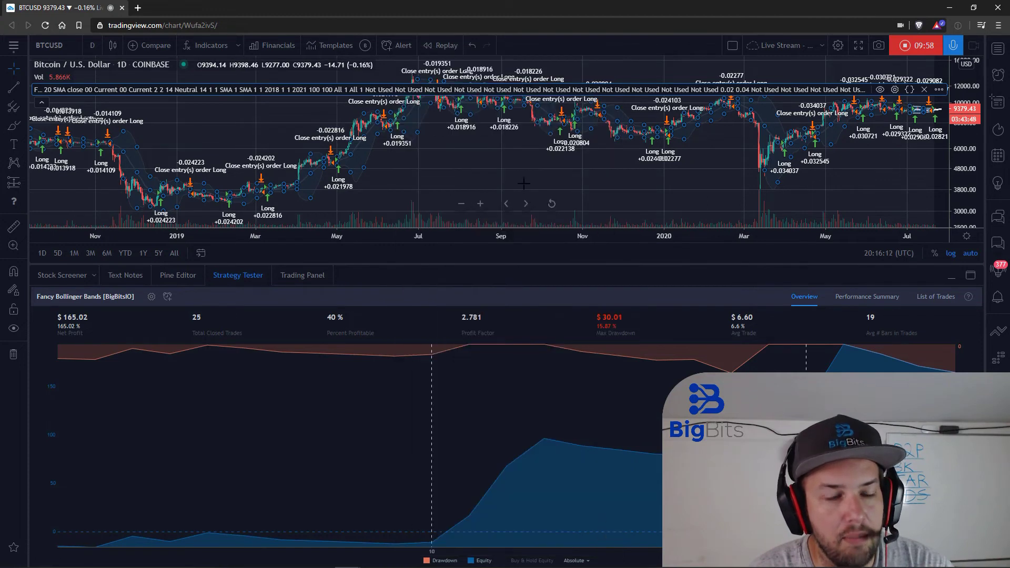
Zoom the chart out to mid-2017 and reopen the Fancy Bollinger Bands settings.
scroll(523, 183, down, 2)
scroll(528, 192, down, 1)
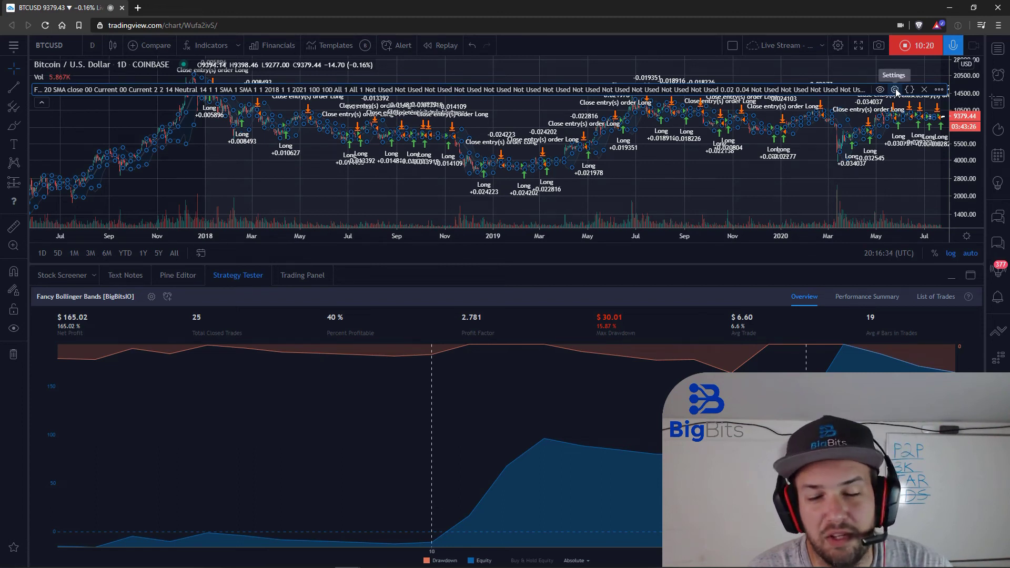
click(894, 89)
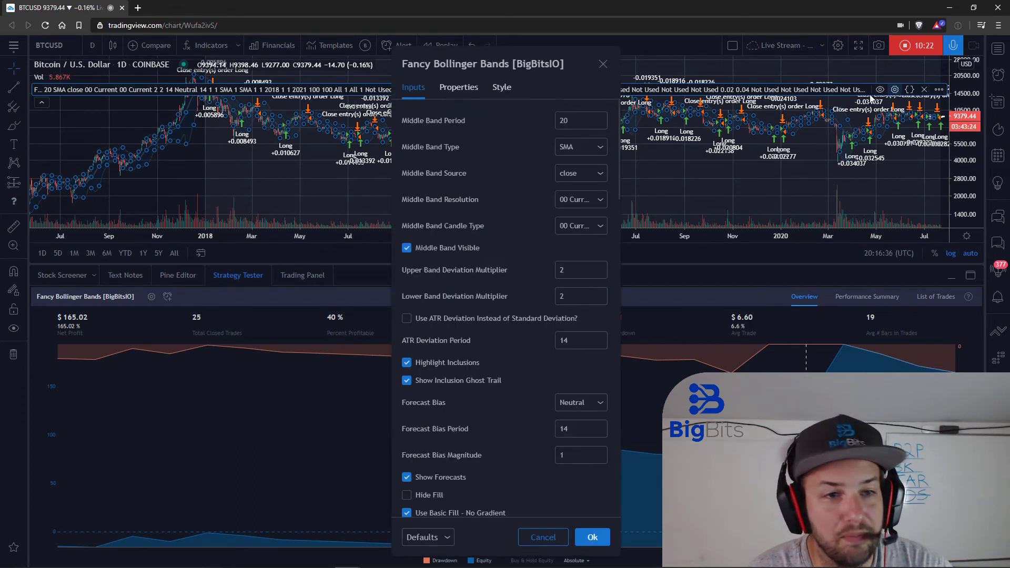
Change Thru Year to 2019 and apply, yielding $5.93 net profit over 10 trades.
scroll(484, 270, down, 3)
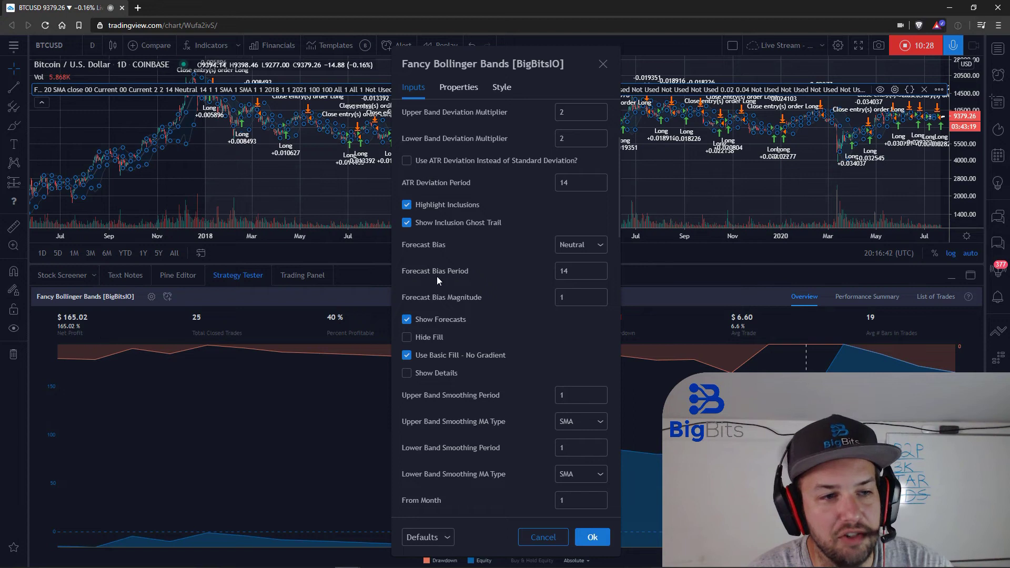
scroll(444, 269, down, 2)
scroll(497, 249, down, 2)
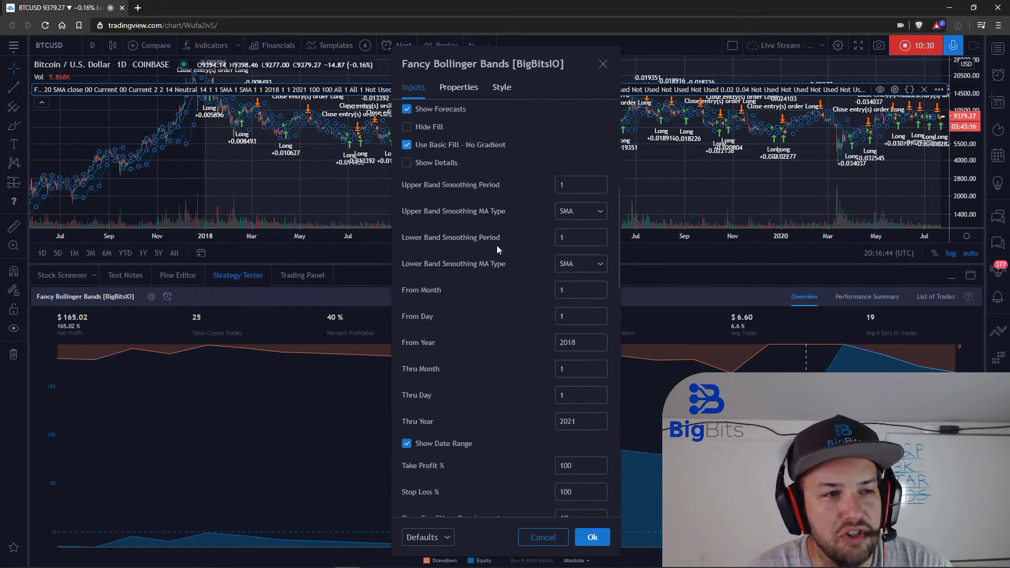
double_click(575, 423)
text(2019)
click(591, 537)
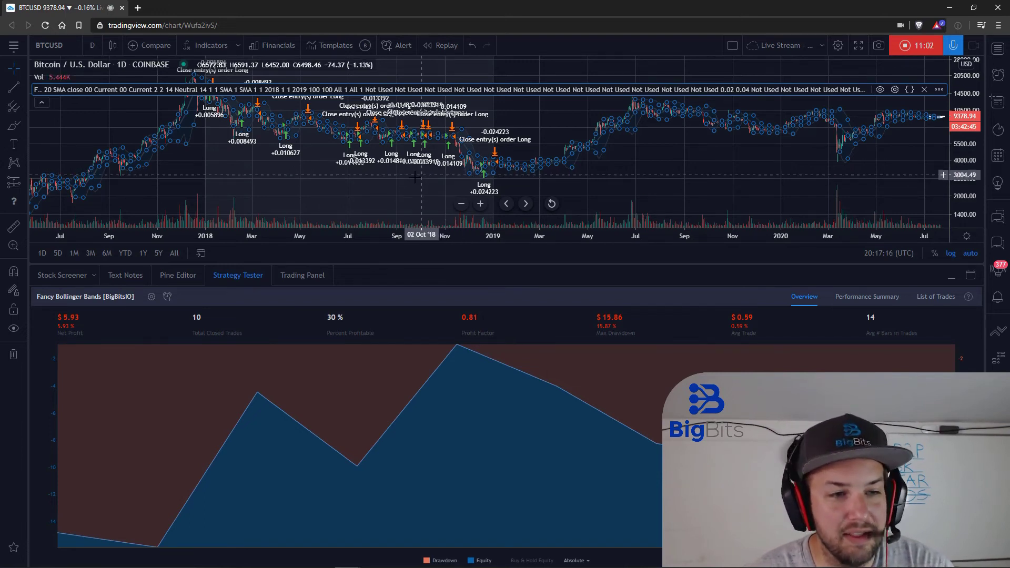
Start a BTCUSD alert with the Fancy Bollinger Bands strategy as its condition.
click(168, 297)
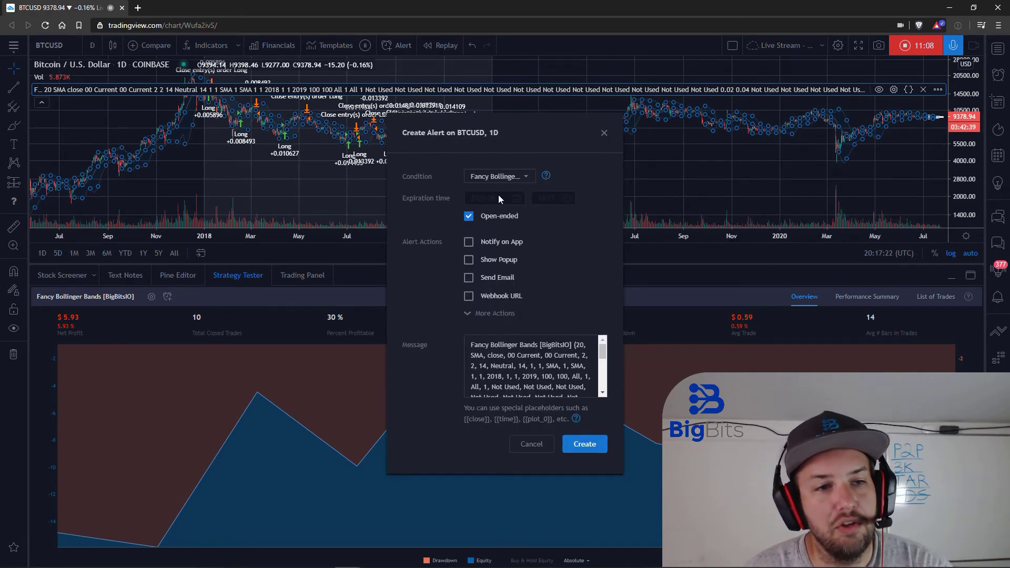
click(522, 181)
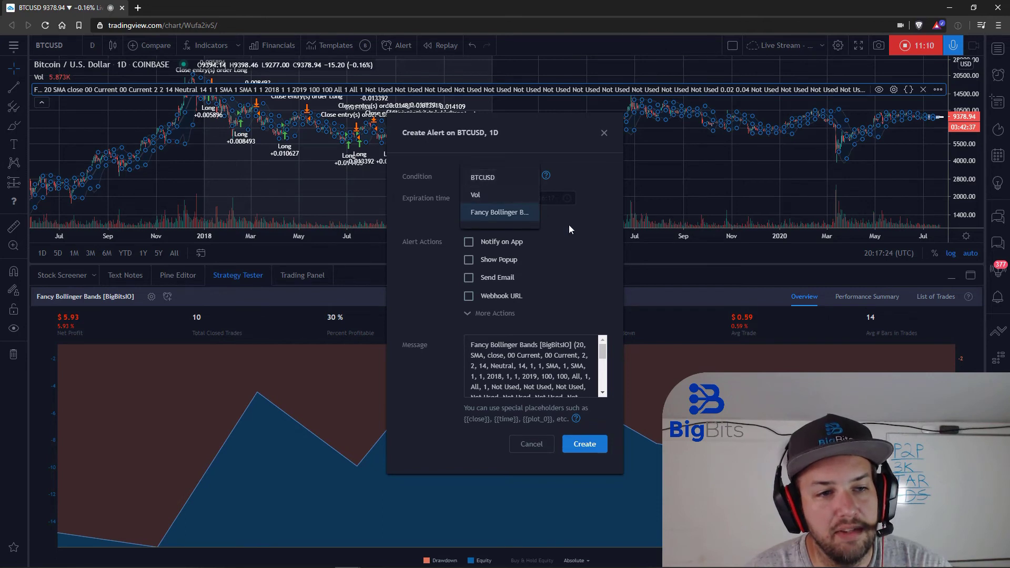
click(530, 216)
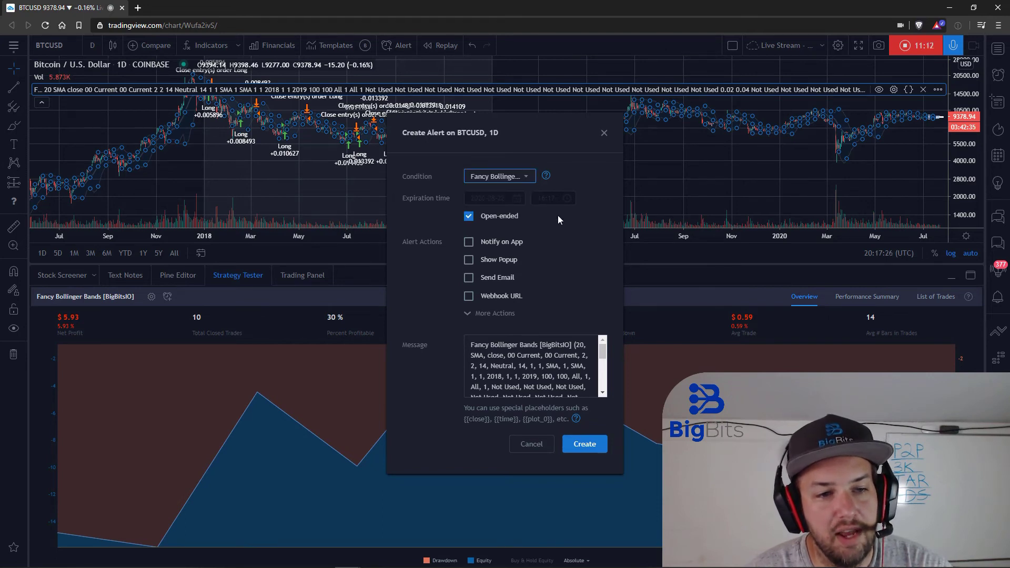
Review the alert message text, then cancel the dialog without creating the alert.
drag(470, 345, 564, 408)
click(548, 366)
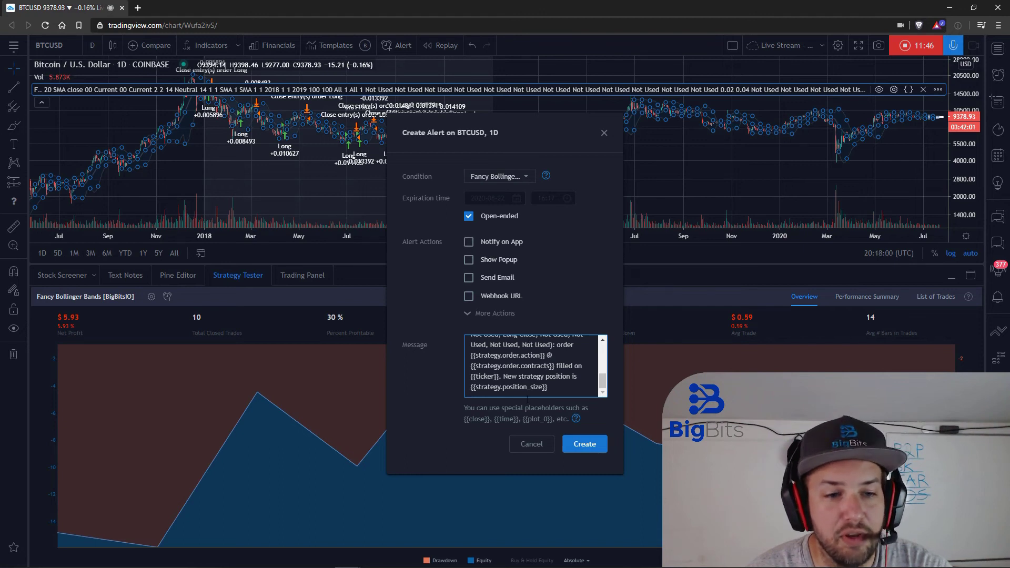
click(529, 445)
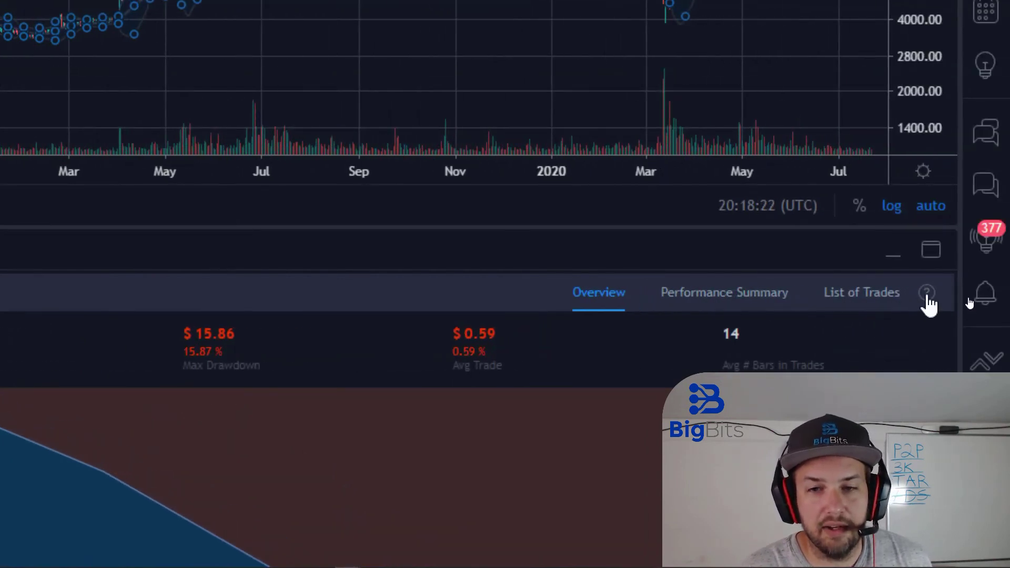
click(927, 294)
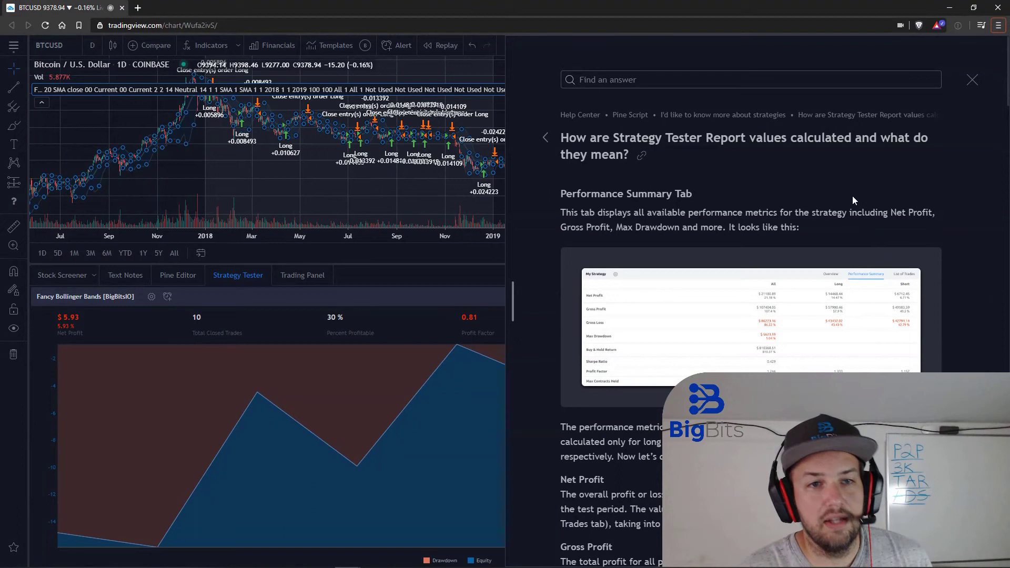
scroll(851, 196, down, 2)
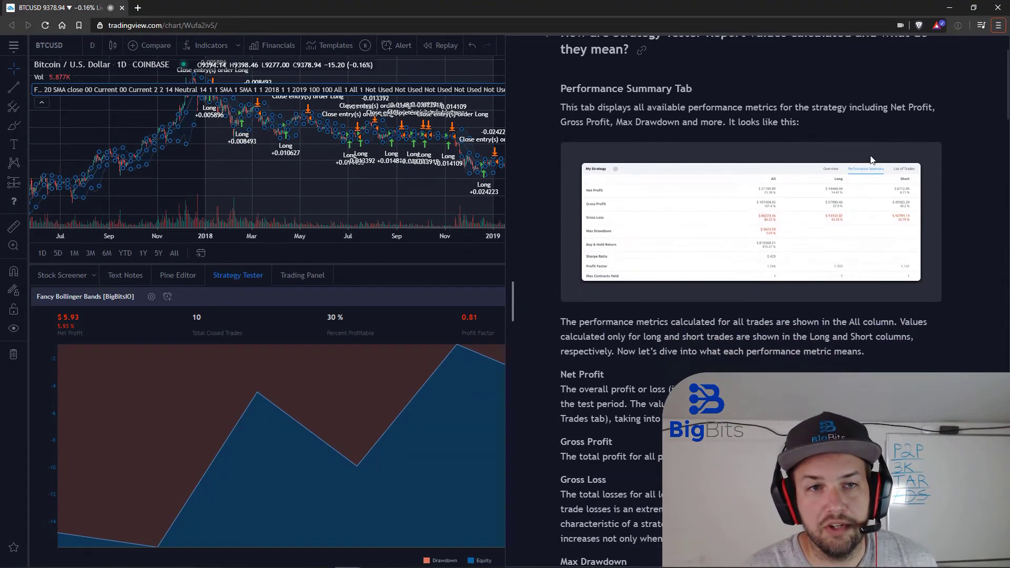
scroll(894, 158, down, 5)
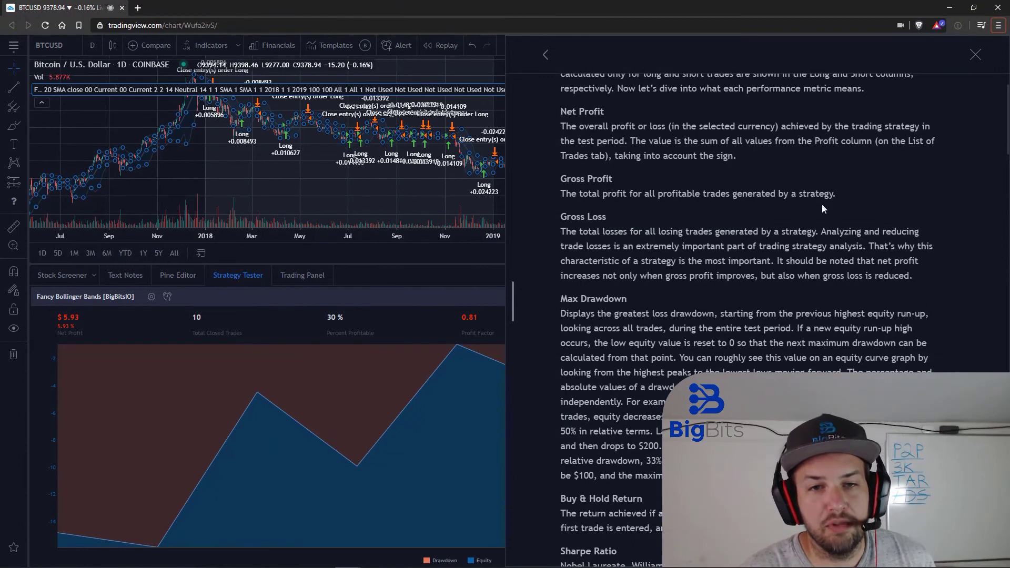
scroll(614, 184, down, 4)
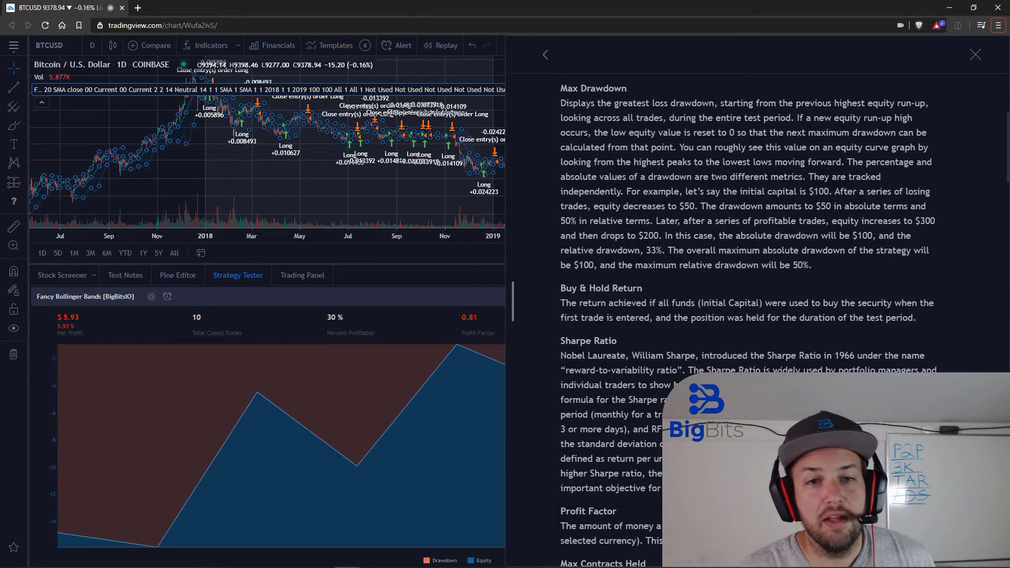
scroll(788, 192, down, 3)
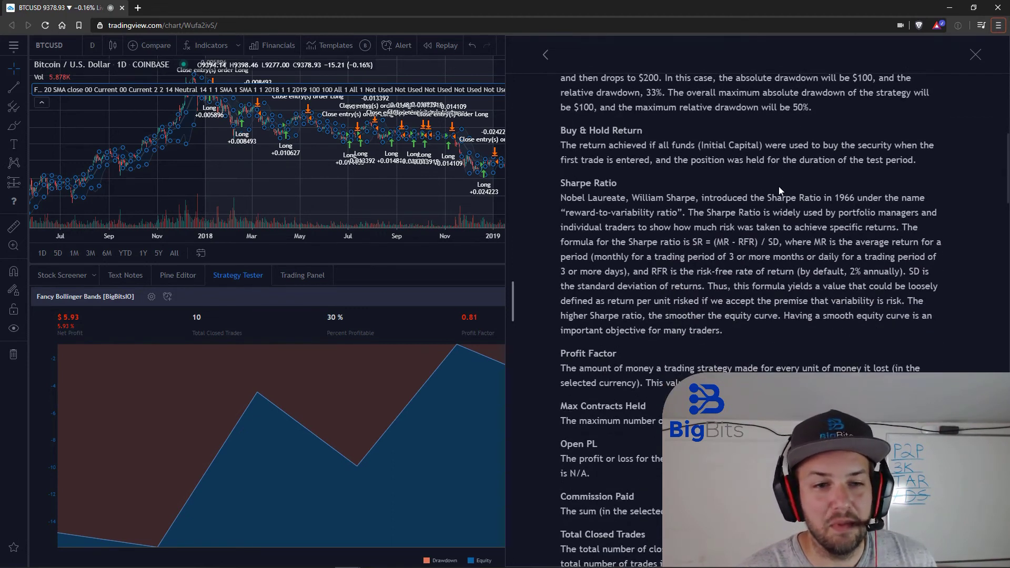
scroll(780, 187, down, 6)
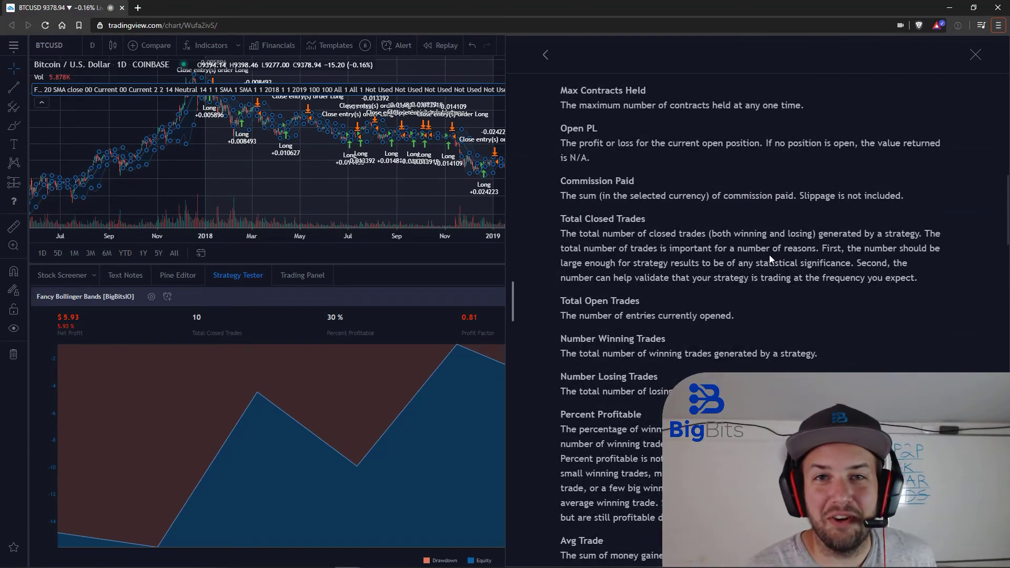
scroll(767, 255, down, 10)
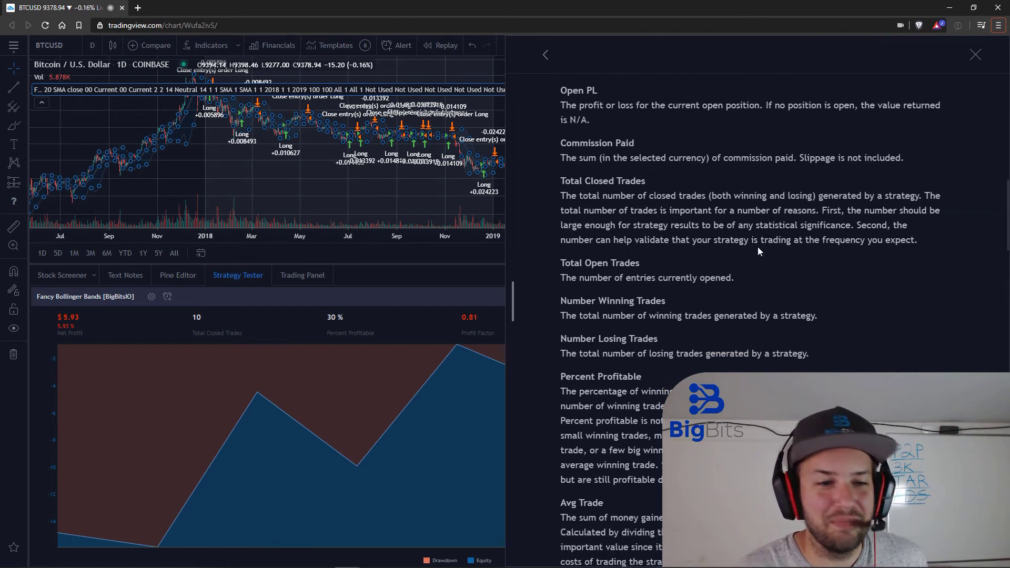
scroll(748, 190, down, 15)
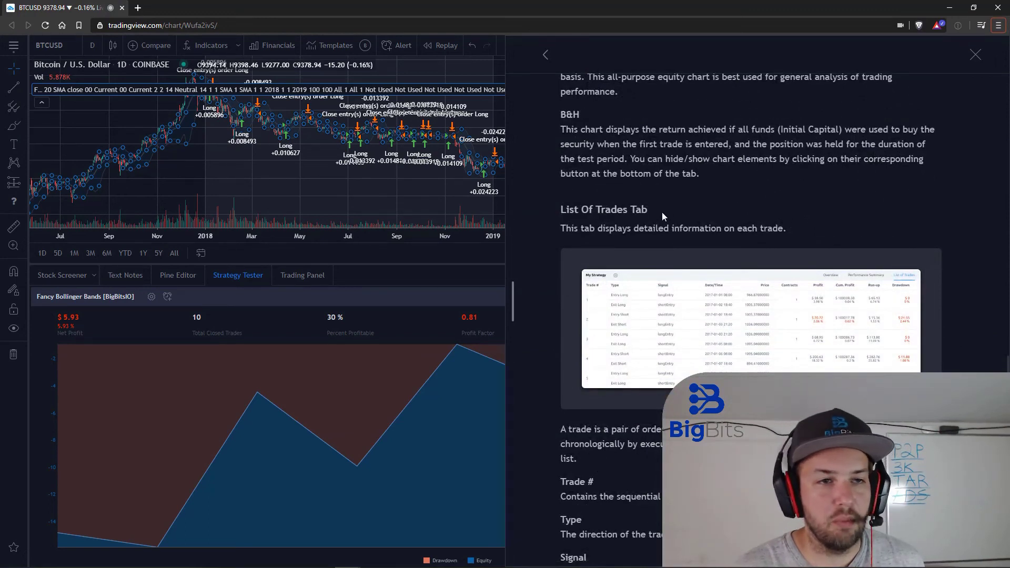
click(974, 55)
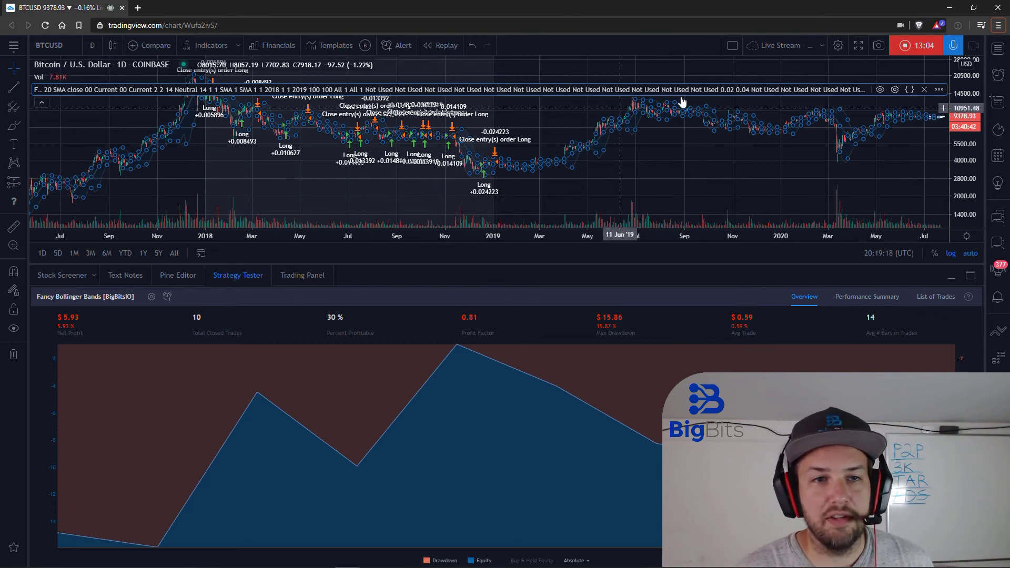
Open the Fancy Bollinger Bands settings and scroll the Inputs to the Percent B conditions 0.6 and 0.4.
click(895, 90)
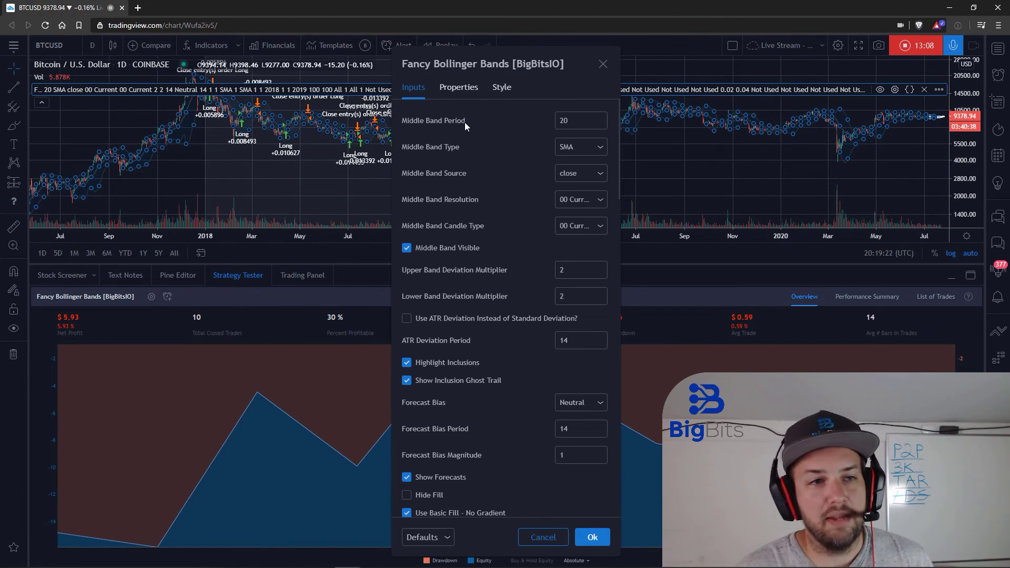
scroll(506, 392, down, 4)
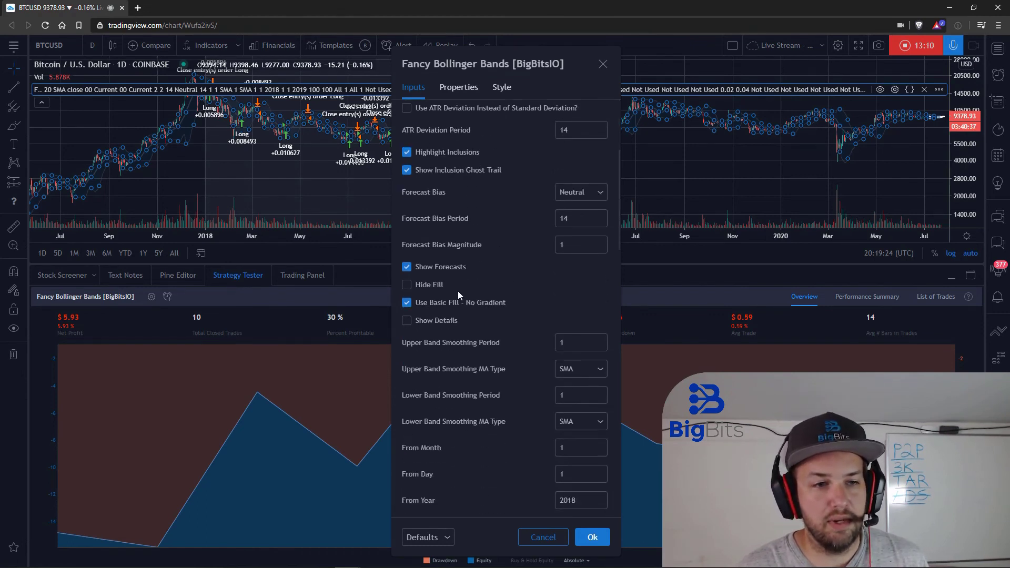
scroll(491, 232, down, 4)
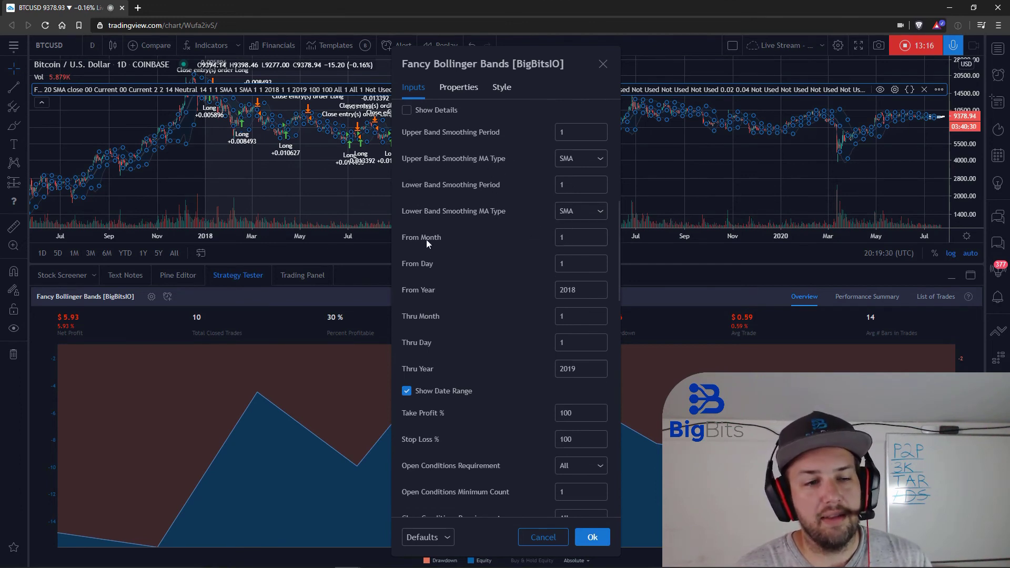
scroll(455, 257, down, 4)
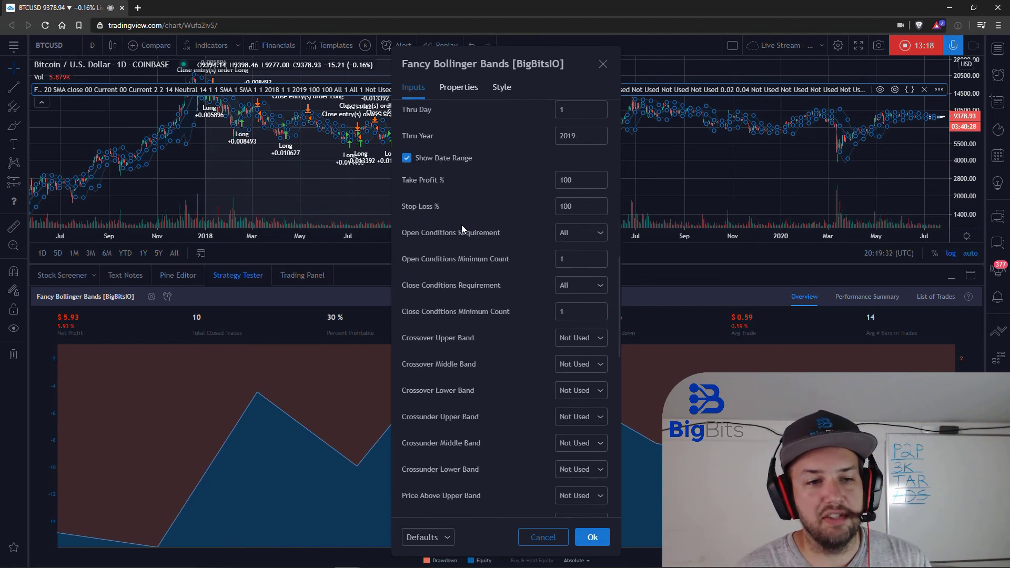
scroll(460, 221, down, 2)
scroll(540, 267, down, 2)
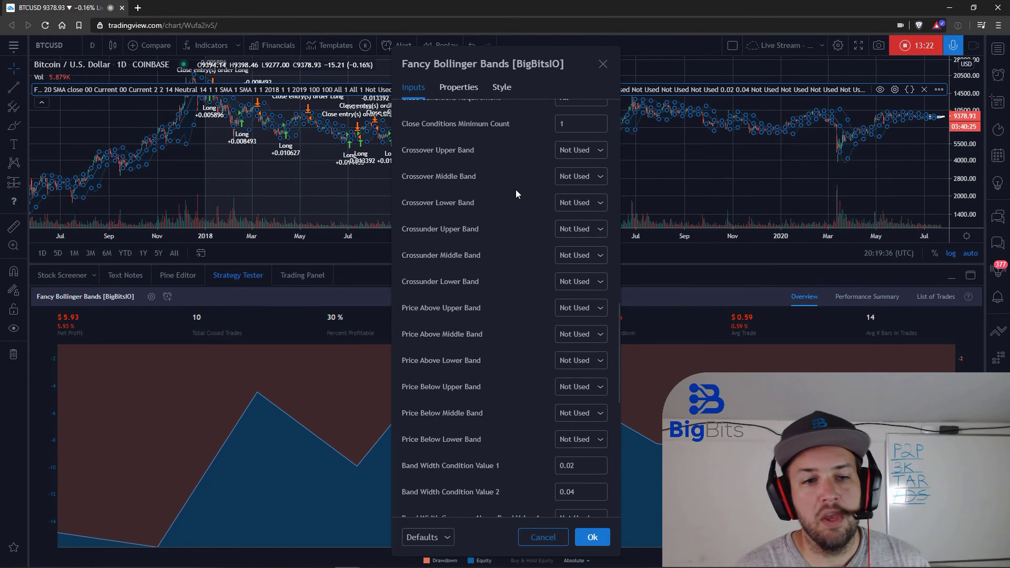
scroll(516, 190, down, 6)
scroll(515, 196, down, 1)
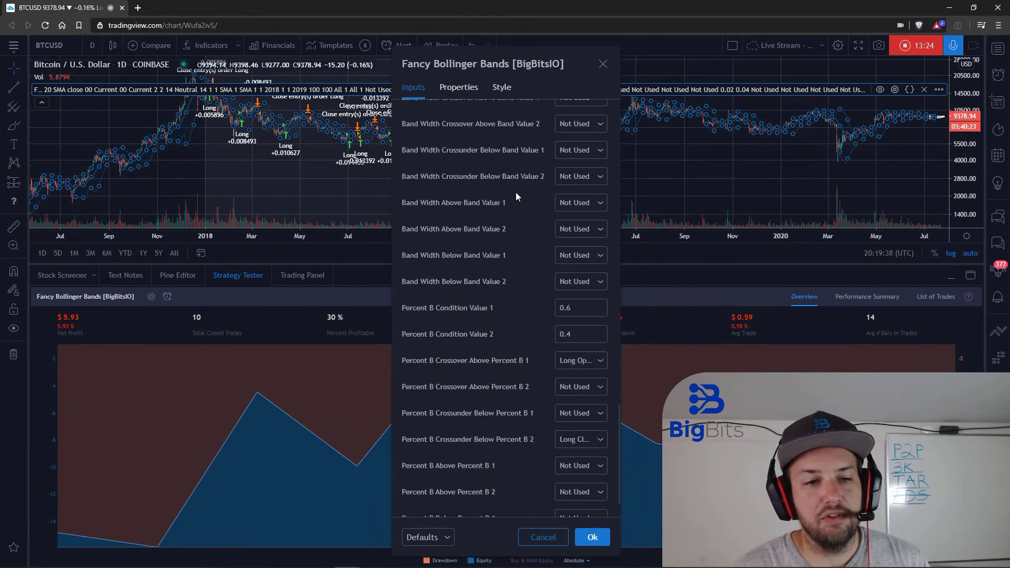